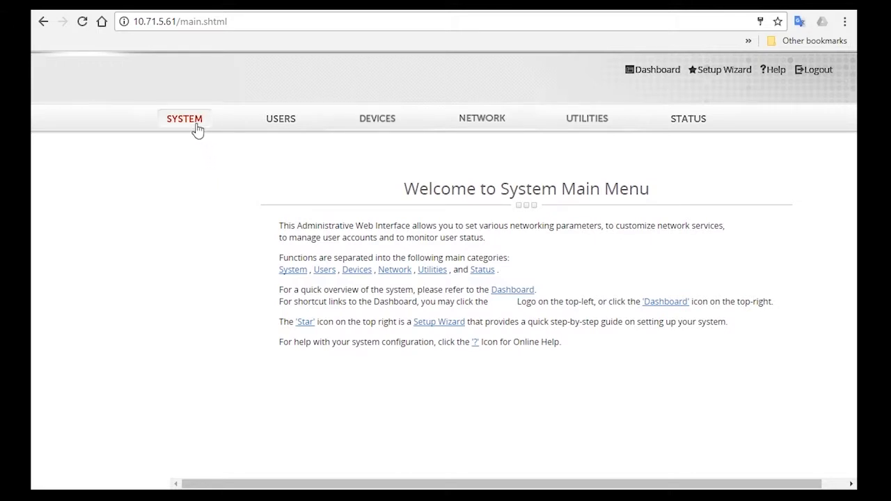
# Step: Under SYSTEM > Service Zones, tick Social Media Login for the Guest zone and apply, confirming OK
pyautogui.click(195, 127)
pyautogui.click(96, 237)
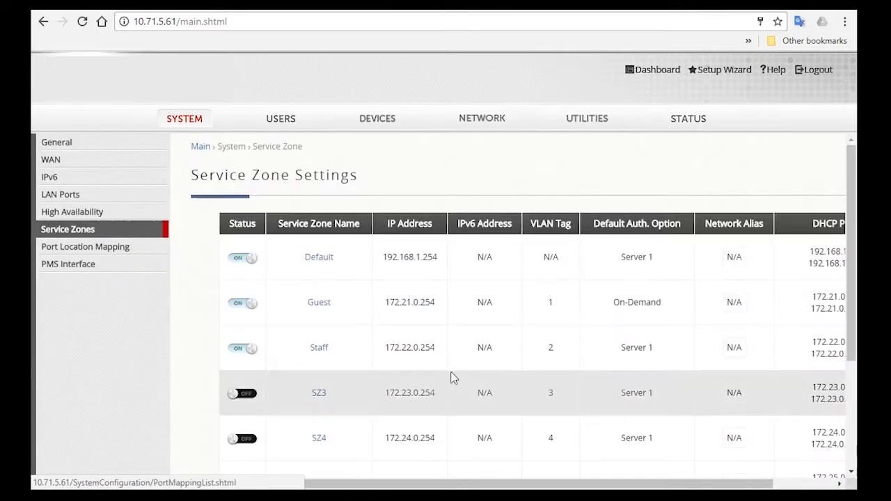
pyautogui.click(320, 306)
pyautogui.scroll(-1, 412, 427)
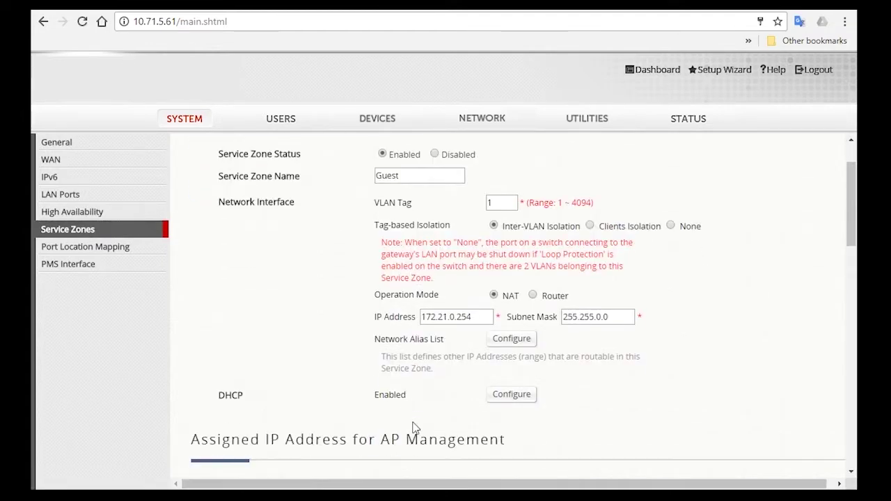
pyautogui.scroll(-10, 413, 429)
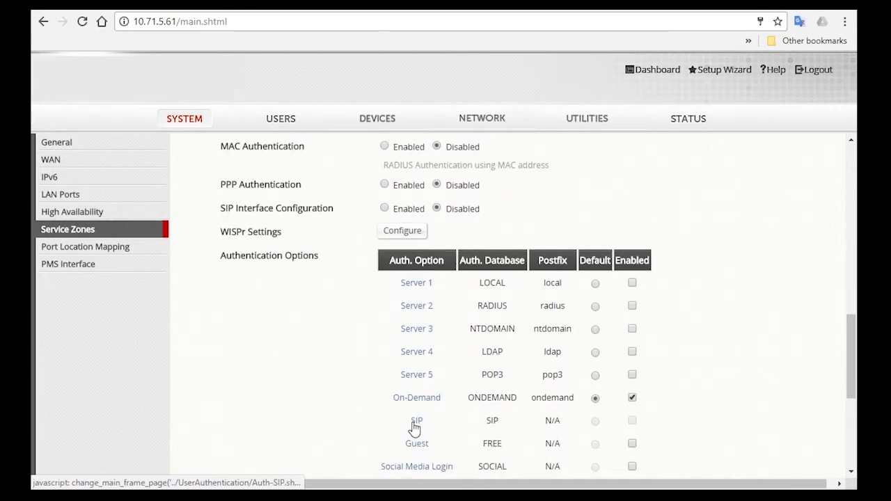
pyautogui.scroll(-1, 413, 428)
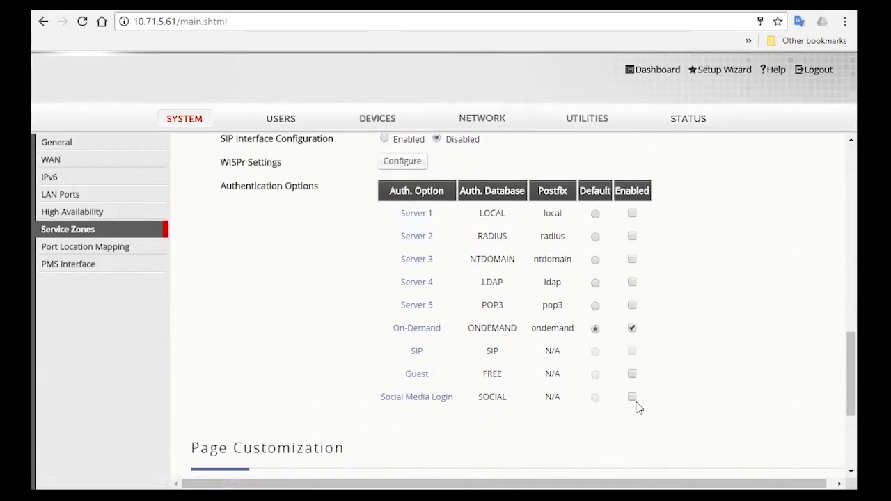
pyautogui.click(632, 397)
pyautogui.scroll(-3, 330, 426)
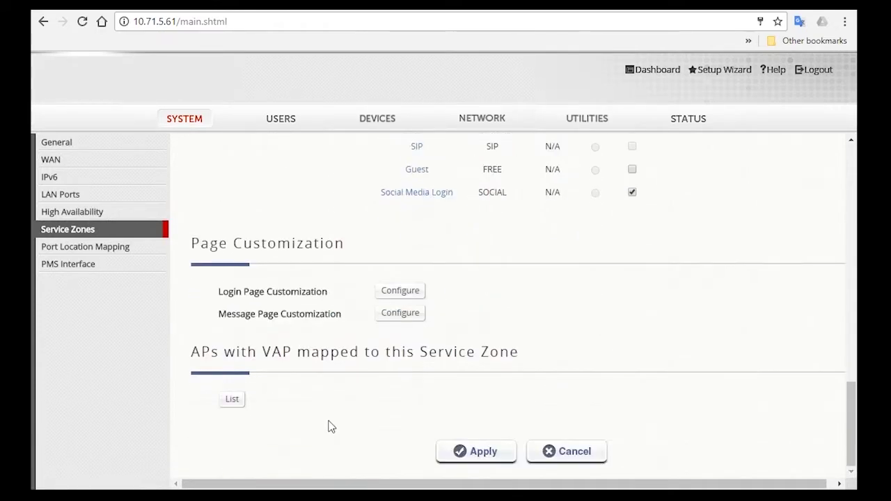
pyautogui.click(486, 453)
pyautogui.click(506, 123)
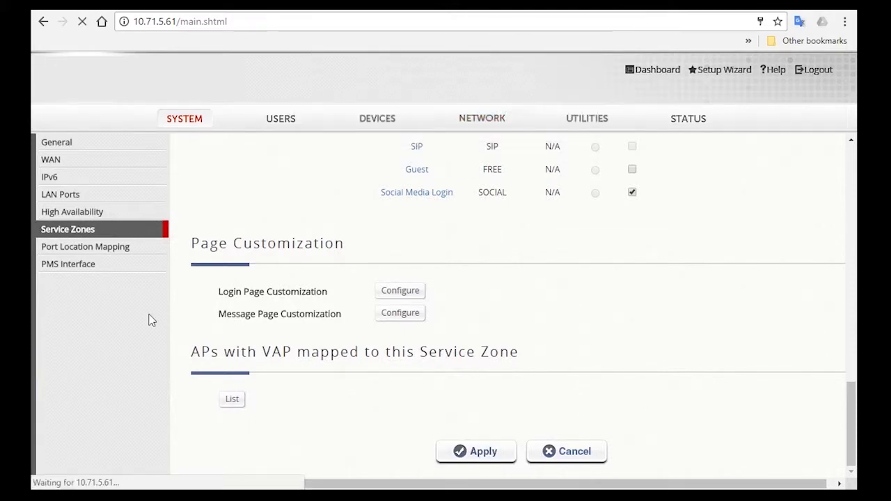
# Step: In USERS > Groups > Configuration, rename Group 3 to 'Visitor' with 1 allowed device
pyautogui.click(291, 123)
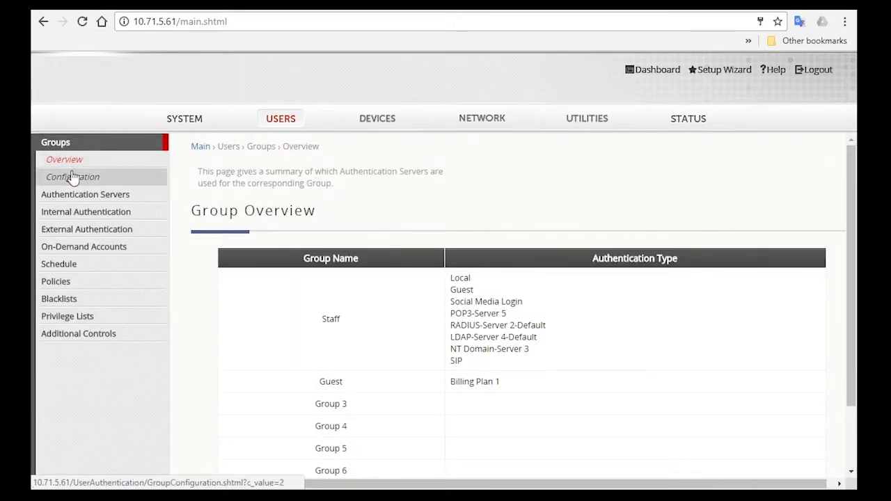
pyautogui.click(72, 177)
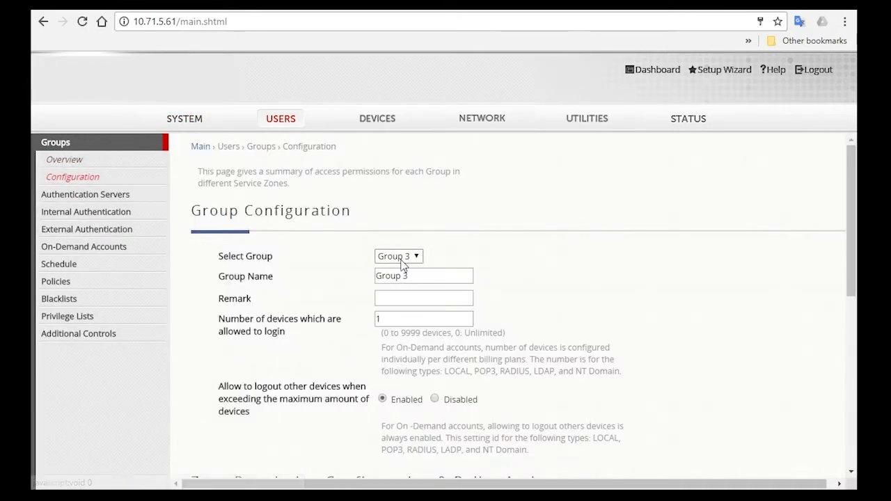
pyautogui.click(401, 256)
pyautogui.click(398, 292)
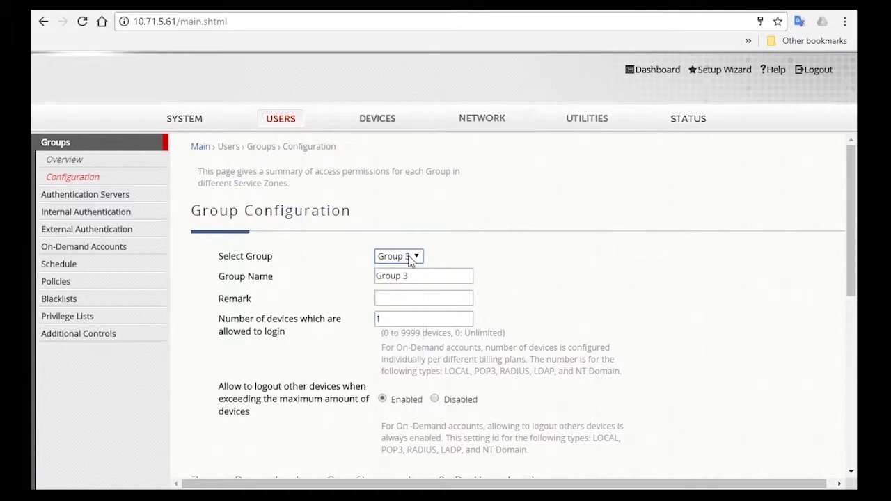
pyautogui.tripleClick(423, 278)
pyautogui.write('Visitor')
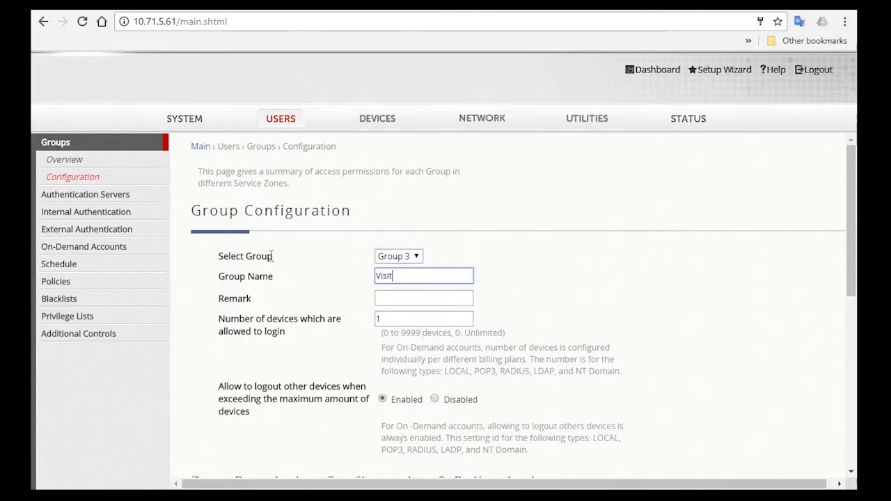
pyautogui.tripleClick(428, 315)
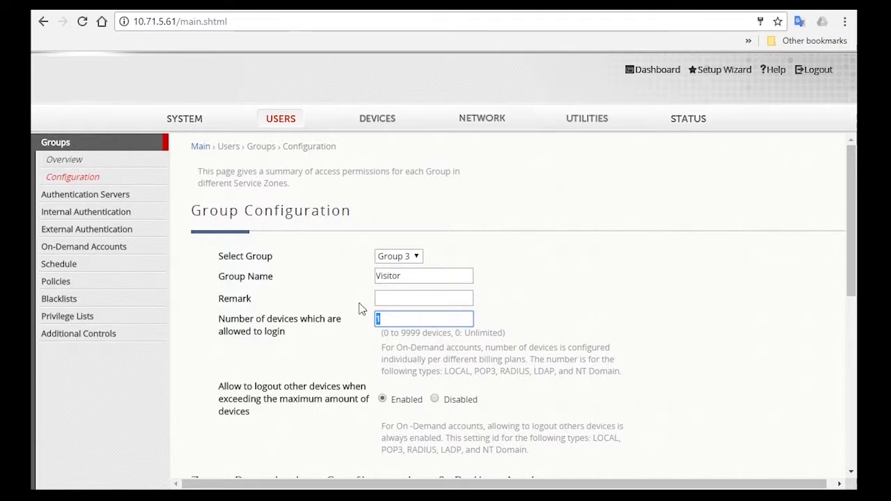
pyautogui.write('1')
# Step: Remove Visitor's access to Default, Staff, SZ3–SZ8, PPTP and IKEv2, leaving only Guest, and apply
pyautogui.scroll(-2, 341, 400)
pyautogui.scroll(-2, 342, 400)
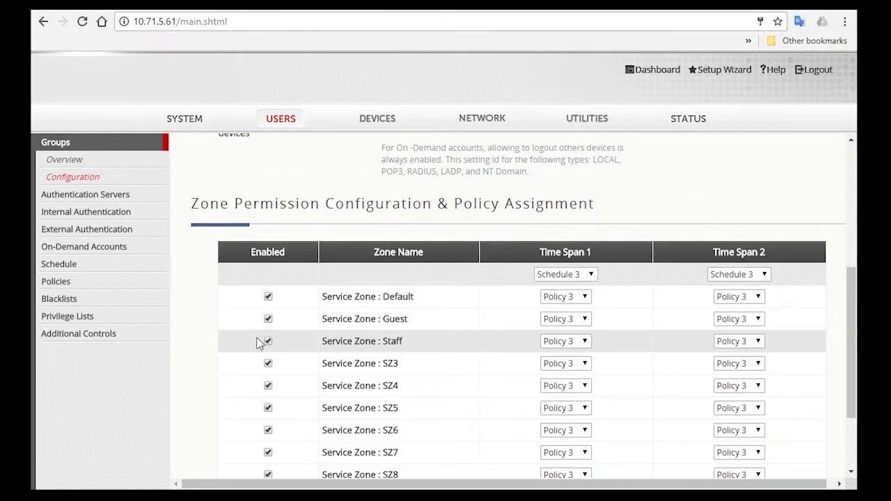
pyautogui.scroll(-1, 258, 342)
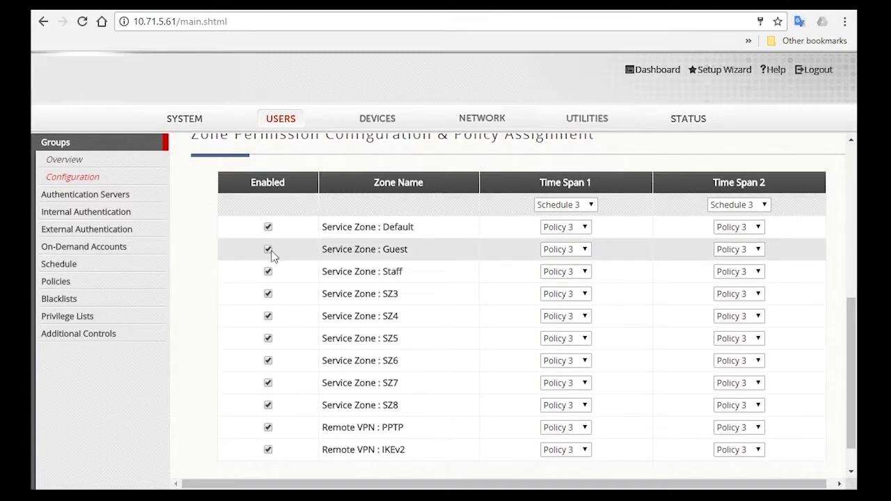
pyautogui.click(268, 227)
pyautogui.click(268, 272)
pyautogui.click(268, 294)
pyautogui.click(268, 317)
pyautogui.click(268, 339)
pyautogui.click(268, 361)
pyautogui.click(268, 383)
pyautogui.click(268, 405)
pyautogui.click(268, 427)
pyautogui.click(268, 450)
pyautogui.scroll(-1, 362, 425)
pyautogui.click(463, 456)
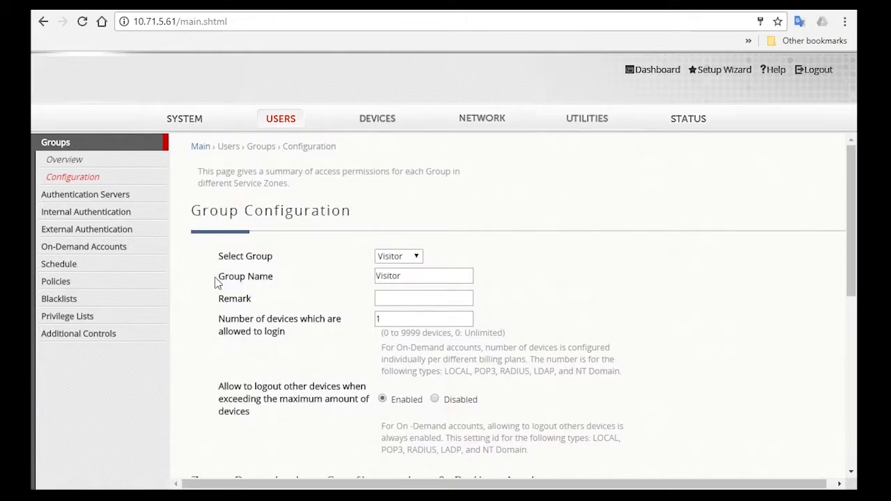
# Step: On the Social Media Login page, give the Visitor group limited access: 30-min quota, 1-hour reactivation, 5 daily, applied
pyautogui.click(99, 234)
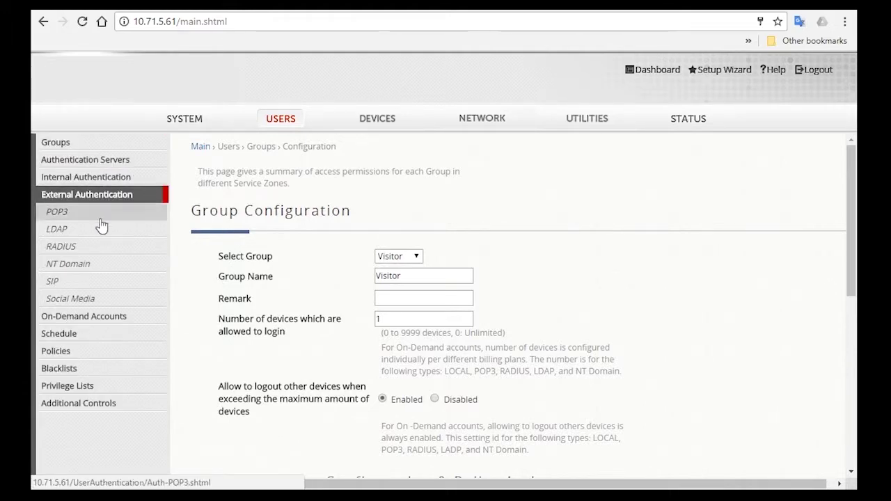
pyautogui.click(82, 299)
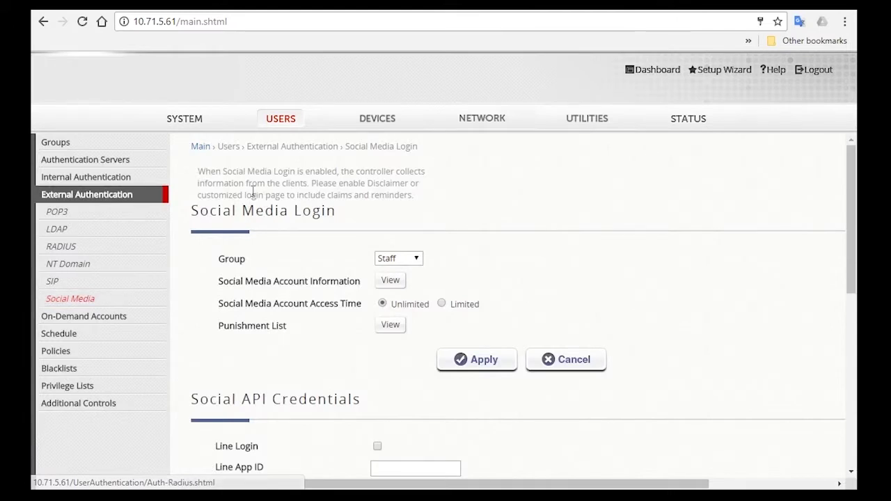
pyautogui.click(418, 260)
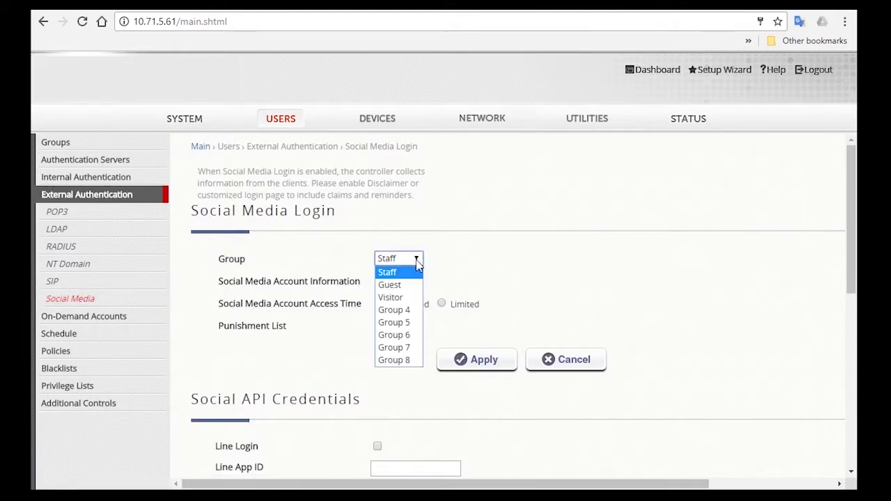
pyautogui.click(407, 297)
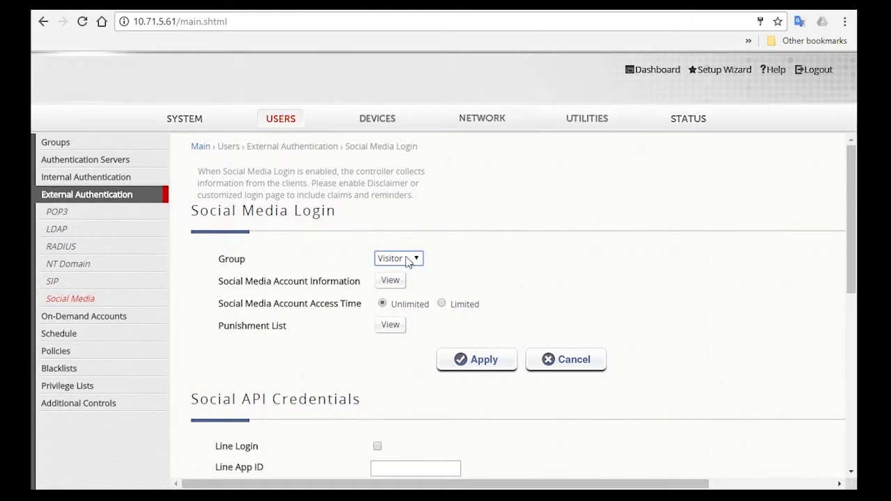
pyautogui.click(442, 304)
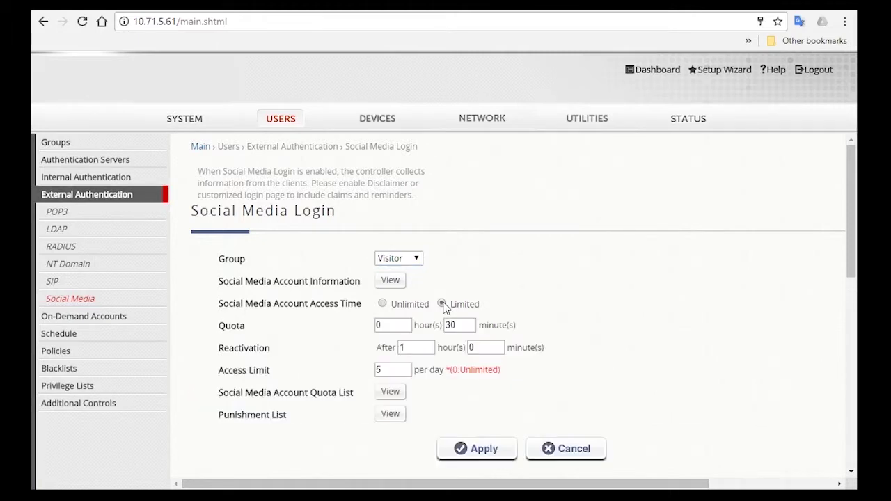
pyautogui.scroll(-1, 487, 362)
pyautogui.click(483, 378)
pyautogui.click(498, 124)
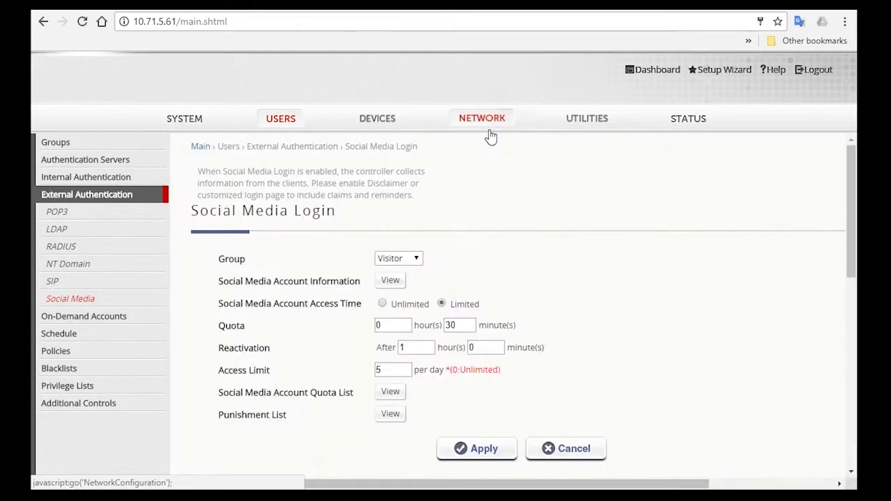
# Step: Enable Facebook Login under Social API Credentials and focus the Facebook App ID field
pyautogui.scroll(-4, 483, 308)
pyautogui.scroll(-2, 483, 305)
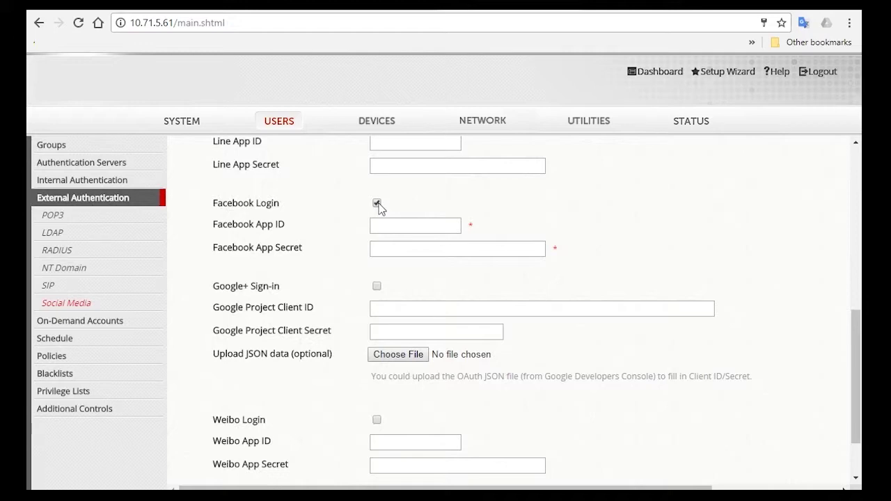
pyautogui.click(390, 249)
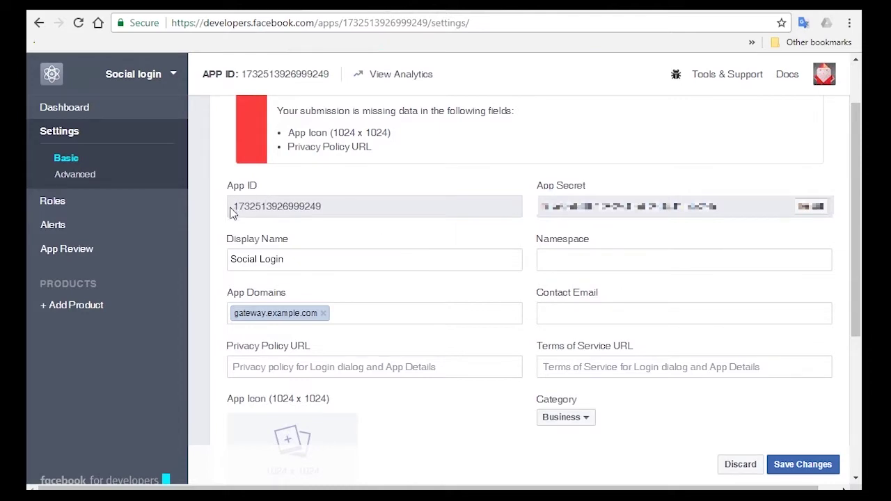
# Step: Copy the App ID and App Secret from the Facebook developer page into the controller and apply
pyautogui.moveTo(236, 213); pyautogui.dragTo(339, 215)
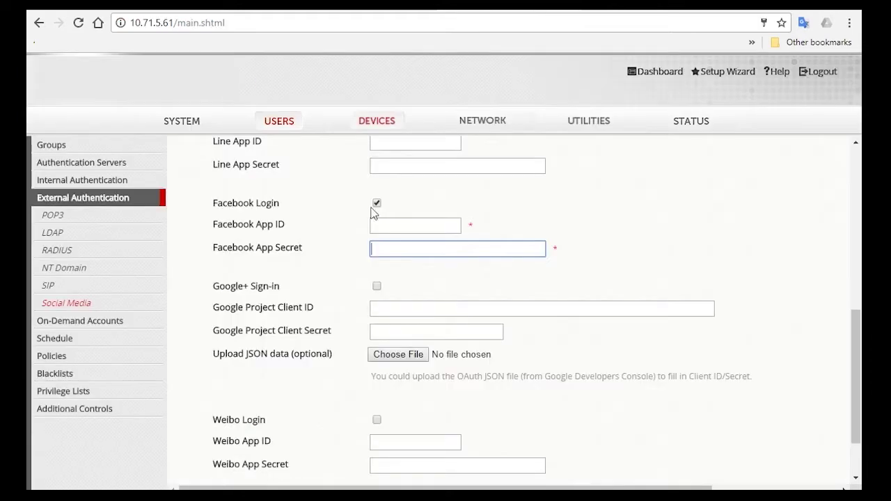
pyautogui.click(390, 225)
pyautogui.hotkey('ctrl', 'v')
pyautogui.moveTo(547, 207); pyautogui.dragTo(717, 207)
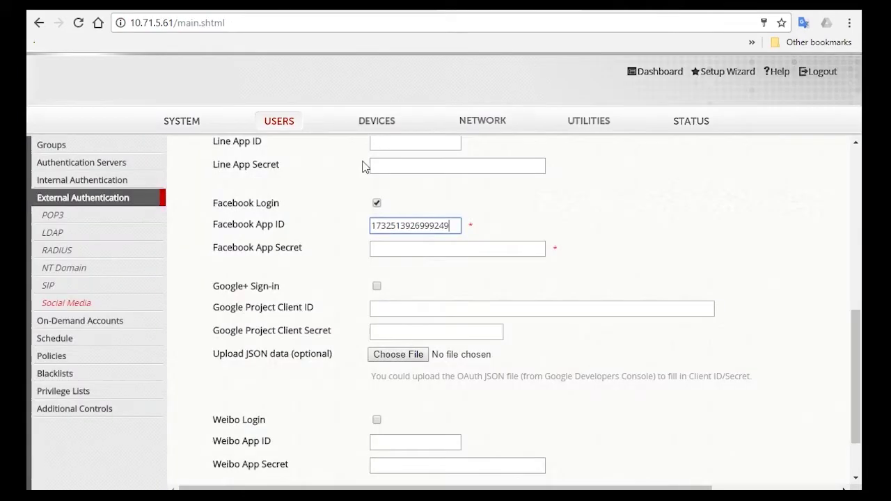
pyautogui.click(458, 249)
pyautogui.hotkey('ctrl', 'v')
pyautogui.scroll(-2, 434, 355)
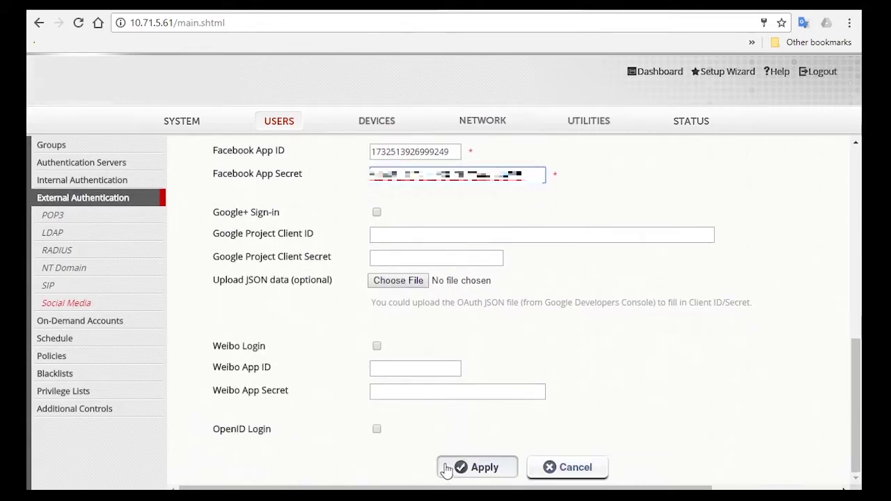
pyautogui.click(446, 469)
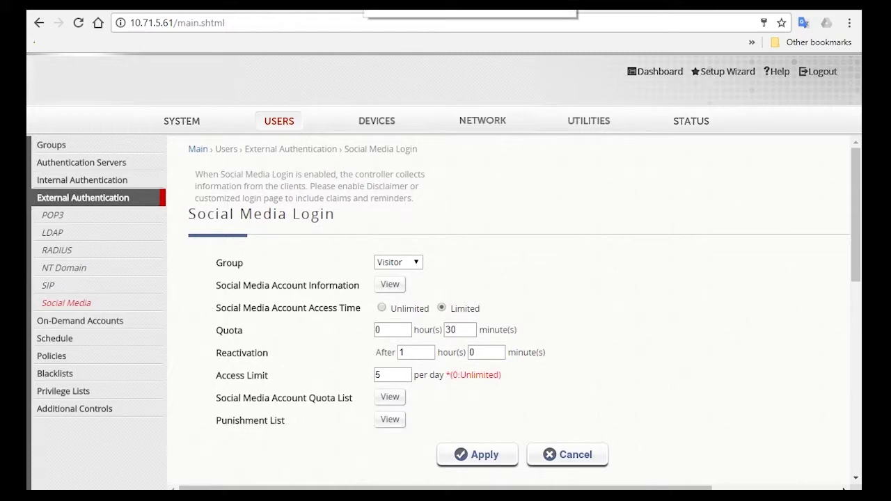
pyautogui.click(417, 6)
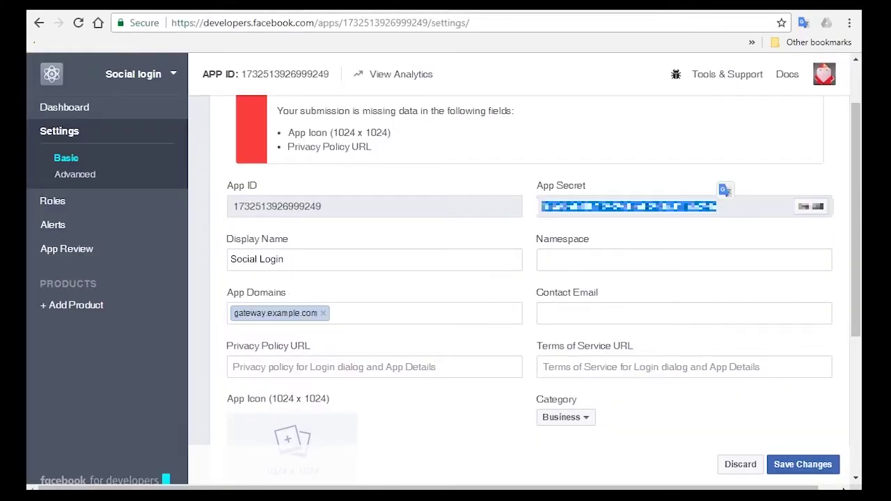
# Step: Return to the controller admin tab and bring up SYSTEM General Settings
pyautogui.click(550, 6)
pyautogui.moveTo(209, 119)
pyautogui.click(52, 147)
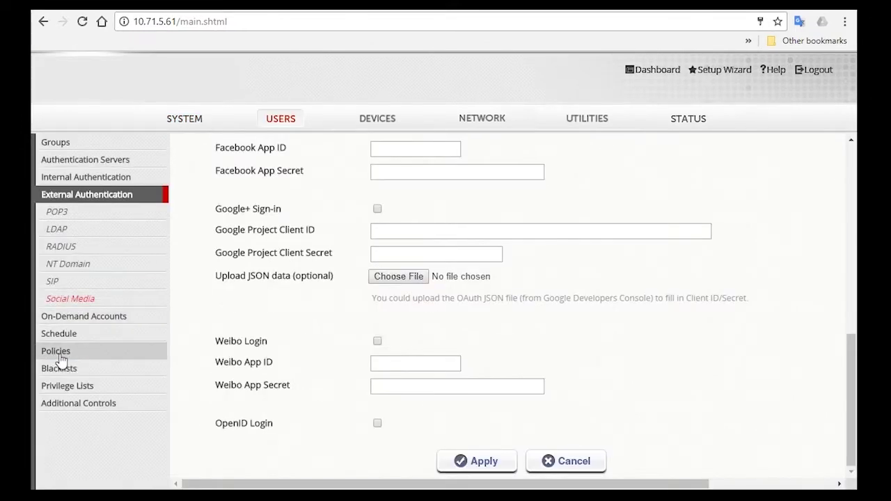
# Step: Open USERS > Policies > Policy Configuration, showing Policy 3
pyautogui.click(53, 351)
pyautogui.click(79, 271)
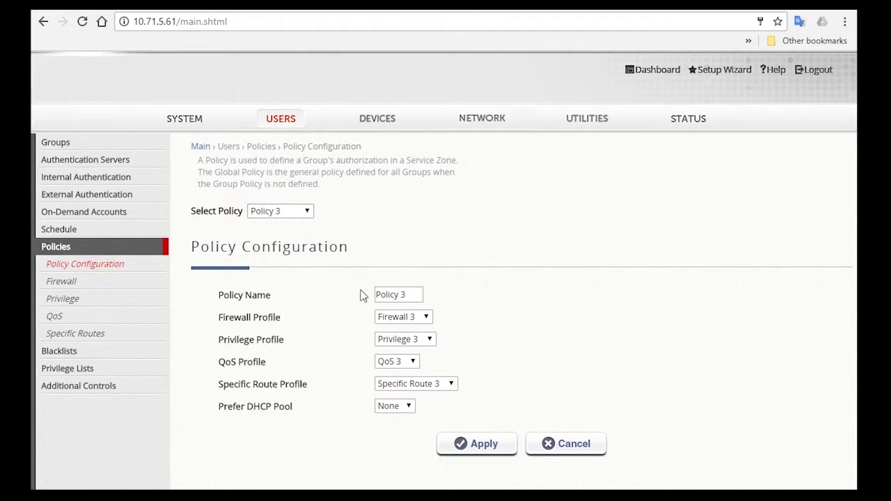
# Step: Replace the Policy 3 name with 'Visitor' and apply the policy
pyautogui.moveTo(413, 296); pyautogui.dragTo(321, 282)
pyautogui.write('Visitor')
pyautogui.click(474, 449)
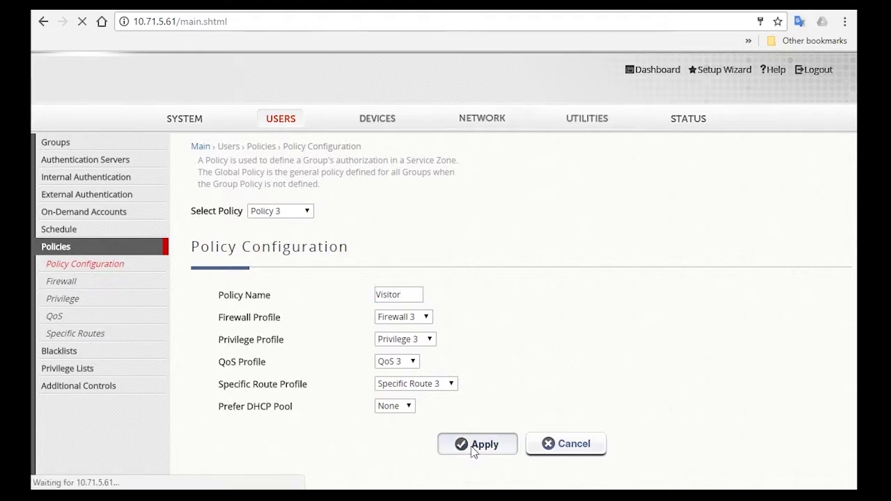
# Step: Under Policies > QoS, select the QoS 3 profile and rename it 'Visitor'
pyautogui.click(60, 318)
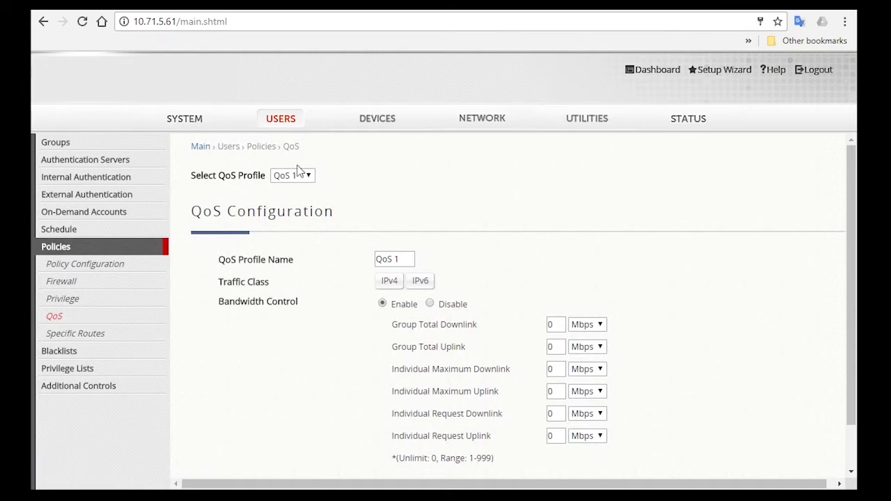
pyautogui.click(298, 175)
pyautogui.click(298, 215)
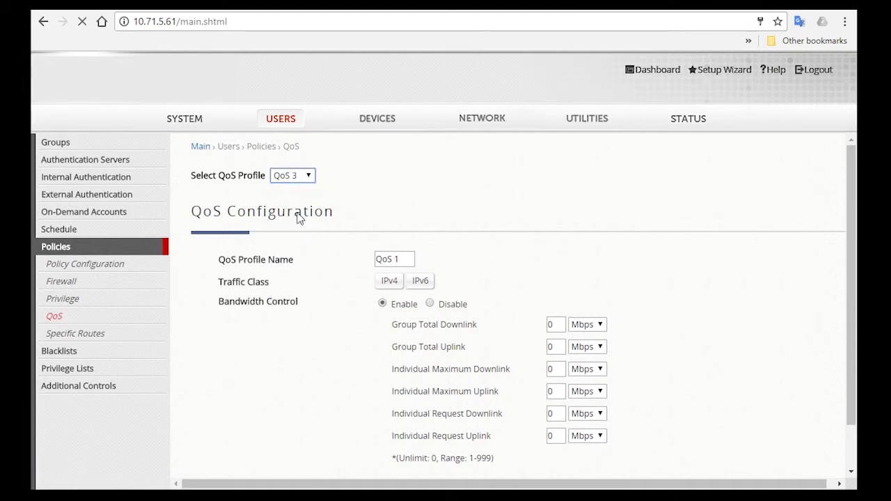
pyautogui.click(402, 258)
pyautogui.moveTo(402, 258); pyautogui.dragTo(295, 245)
pyautogui.write('Visitor')
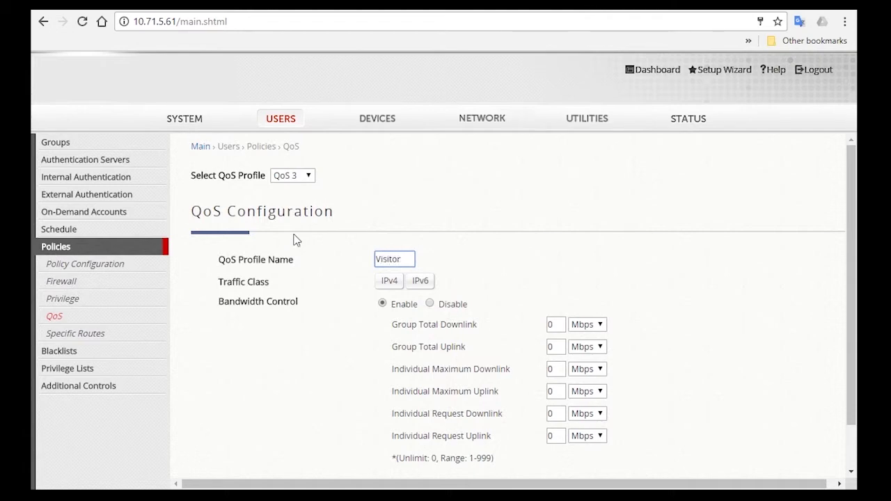
# Step: Set individual maximum downlink and uplink to 5 Mbps and apply the profile
pyautogui.doubleClick(561, 370)
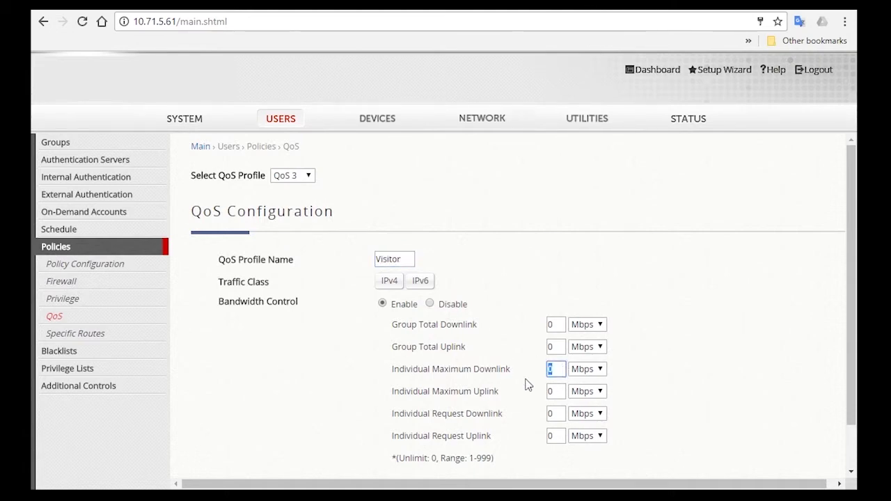
pyautogui.write('5')
pyautogui.press('Tab')
pyautogui.write('5')
pyautogui.scroll(-1, 702, 402)
pyautogui.click(490, 458)
pyautogui.scroll(-1, 213, 406)
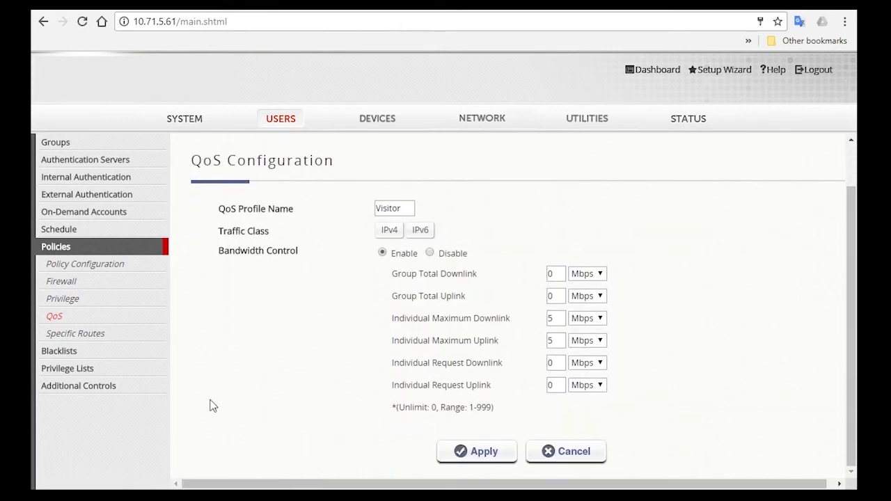